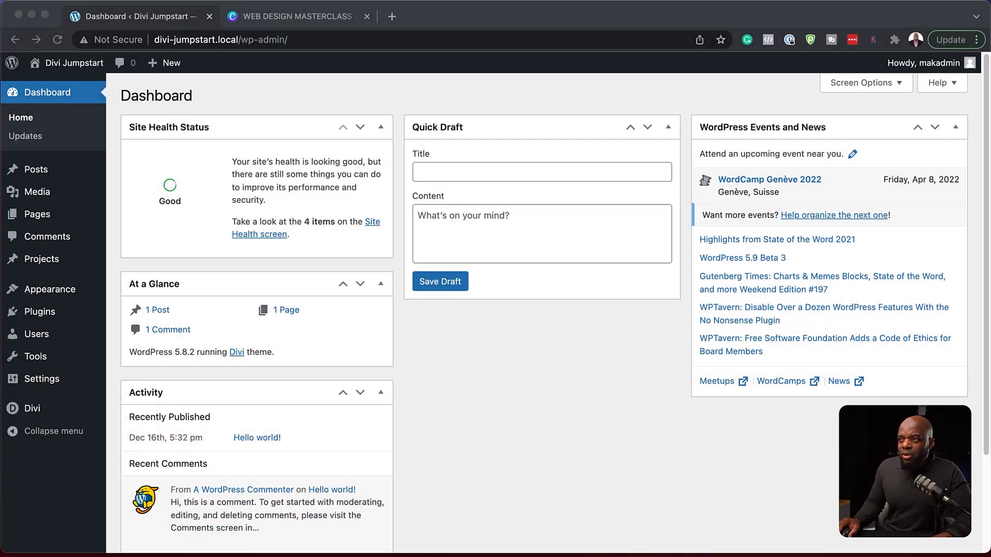
# Step: Add a new page titled 'Premade' and launch it in the Divi visual builder
pyautogui.moveTo(33, 219)
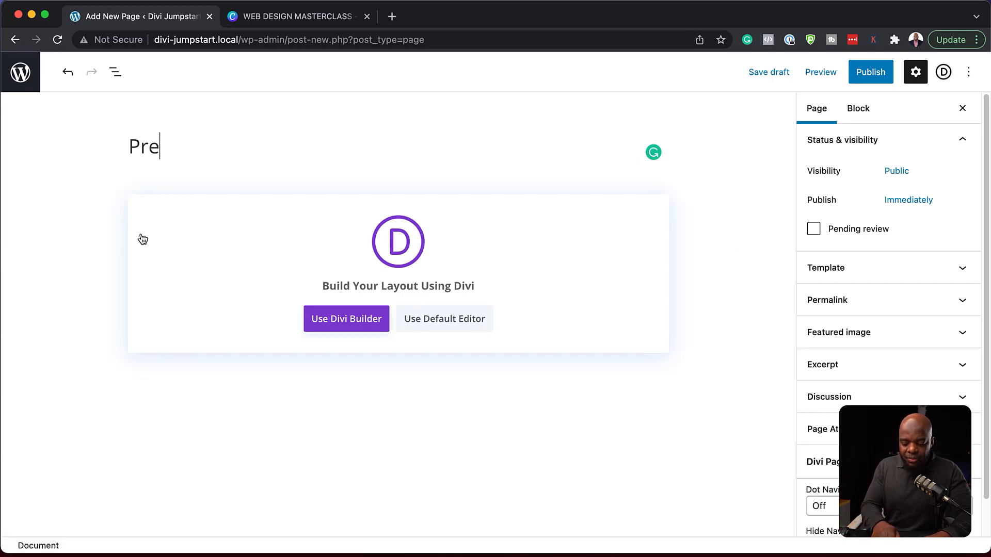
pyautogui.write('ade')
pyautogui.click(350, 322)
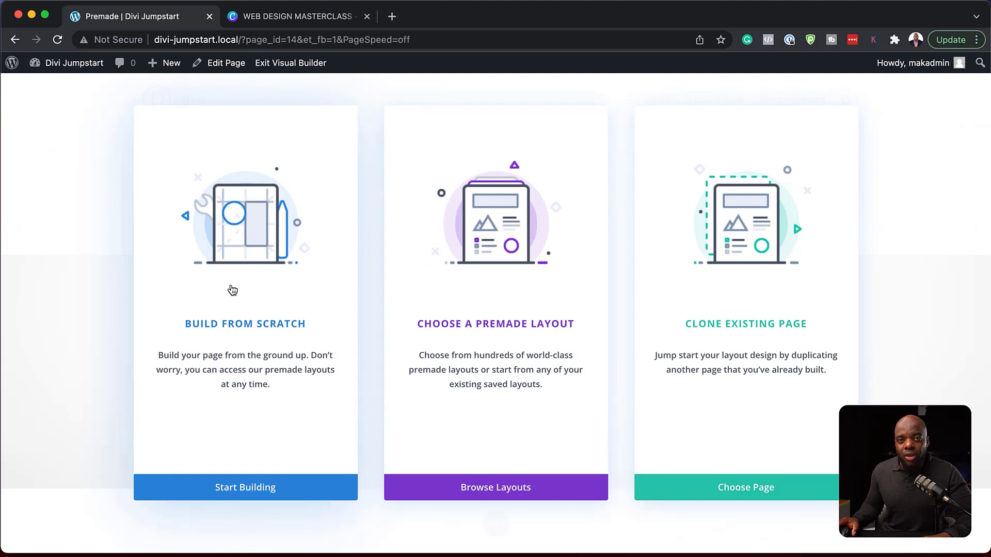
# Step: Open the premade layout library and browse the available layout packs
pyautogui.click(507, 330)
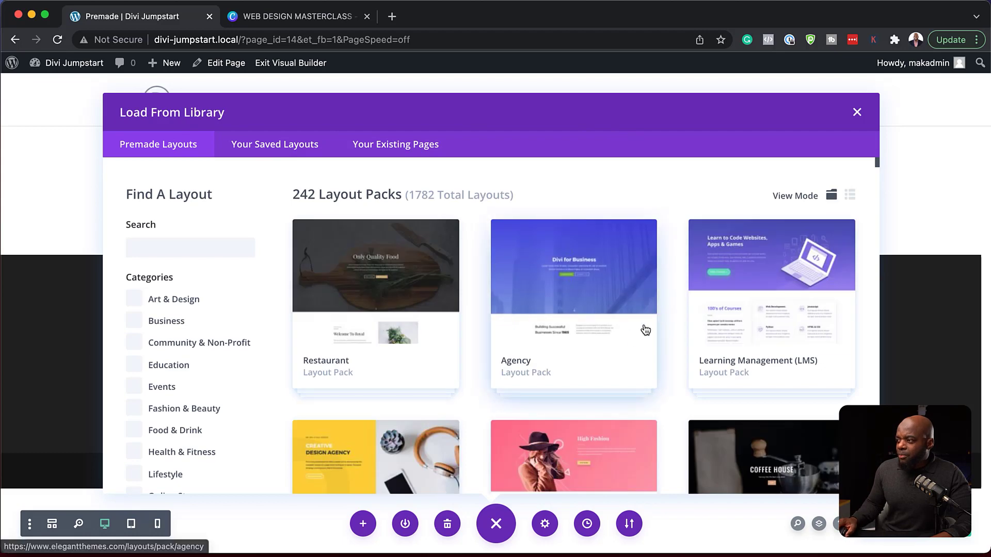
pyautogui.scroll(-3, 606, 343)
pyautogui.scroll(-10, 607, 343)
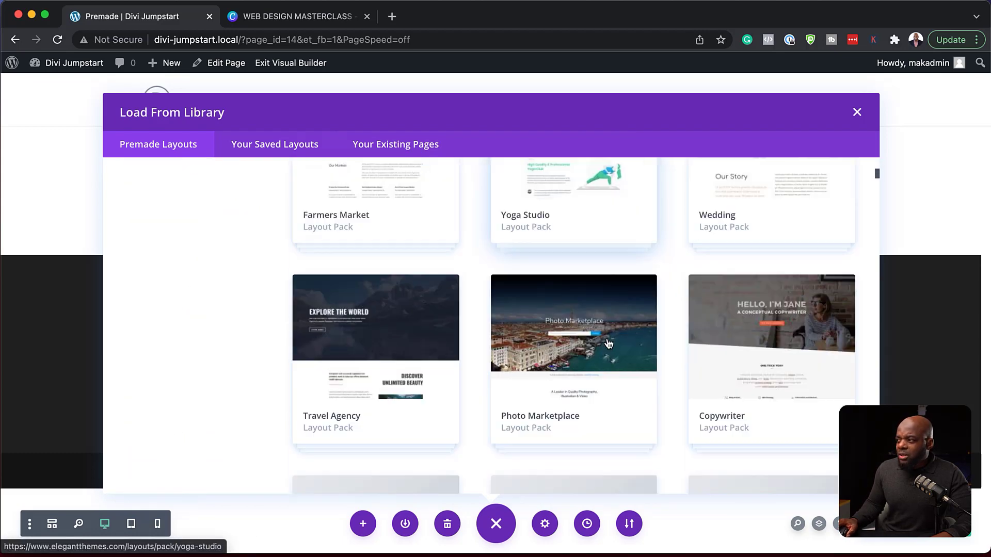
pyautogui.scroll(12, 608, 343)
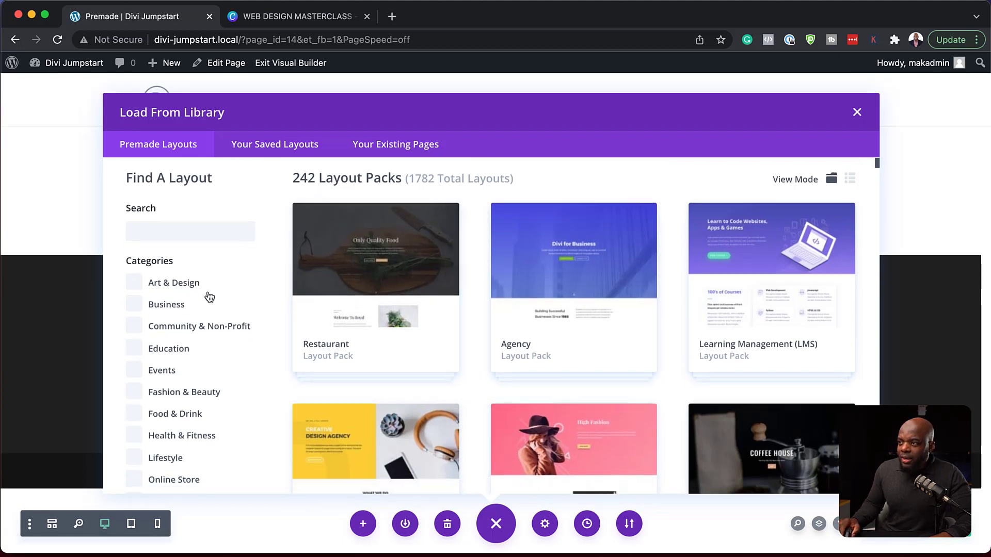
pyautogui.scroll(-2, 207, 295)
pyautogui.scroll(-1, 209, 297)
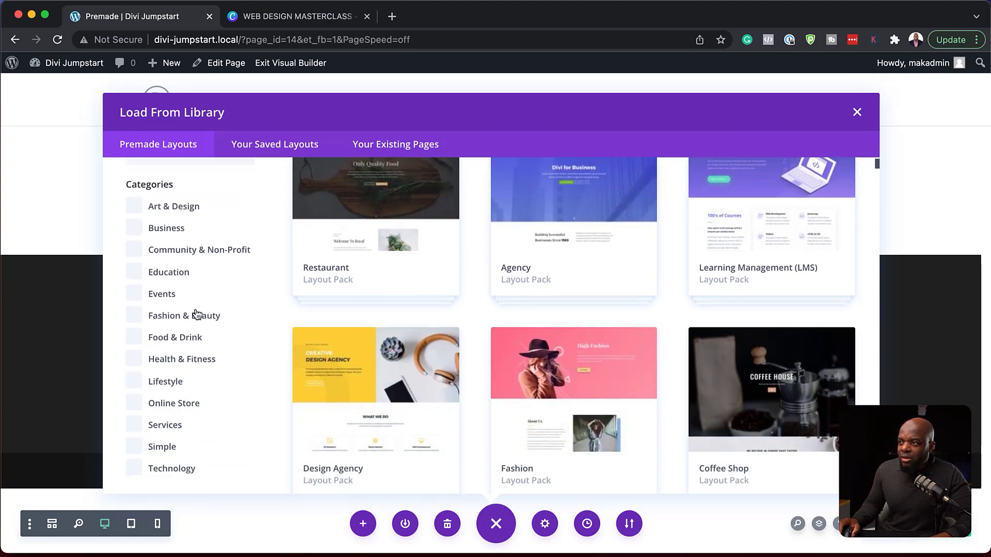
# Step: Filter the library to the Fashion & Beauty category and scroll to the Fashion Designer pack
pyautogui.click(135, 317)
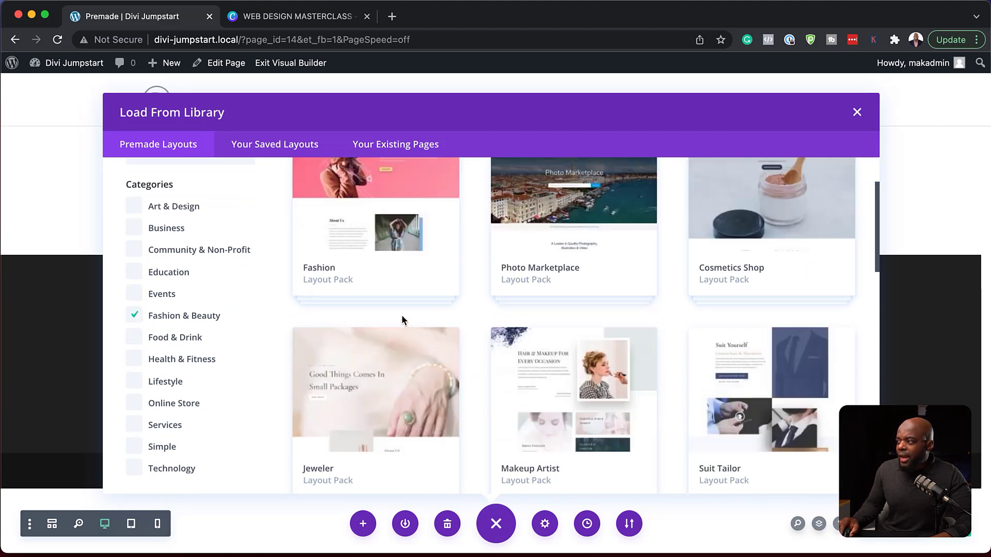
pyautogui.scroll(3, 516, 407)
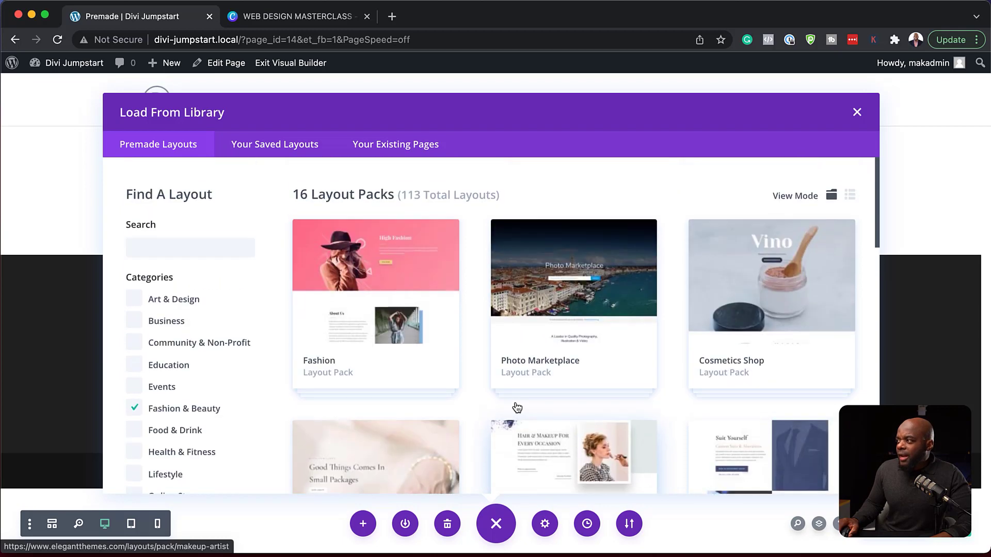
pyautogui.scroll(-10, 516, 408)
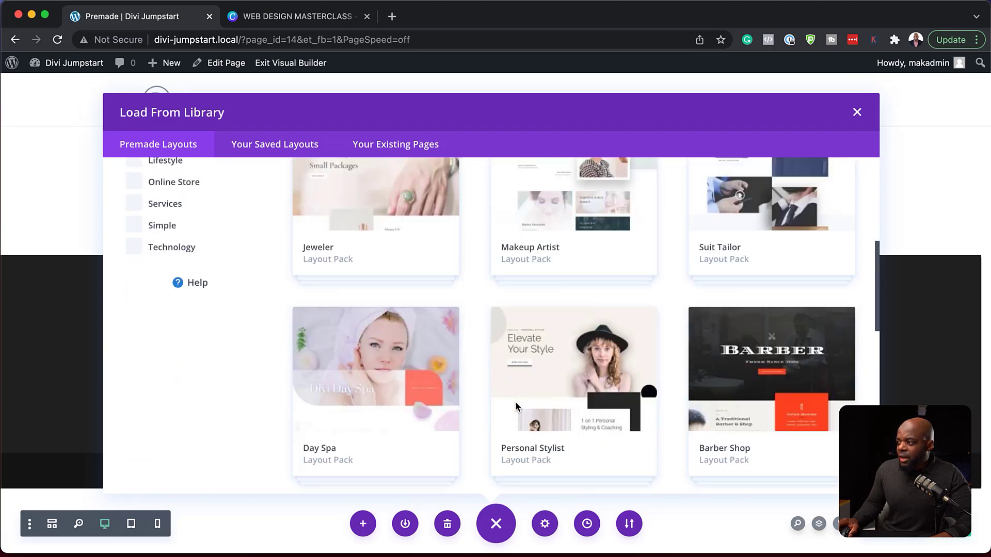
pyautogui.scroll(-4, 514, 402)
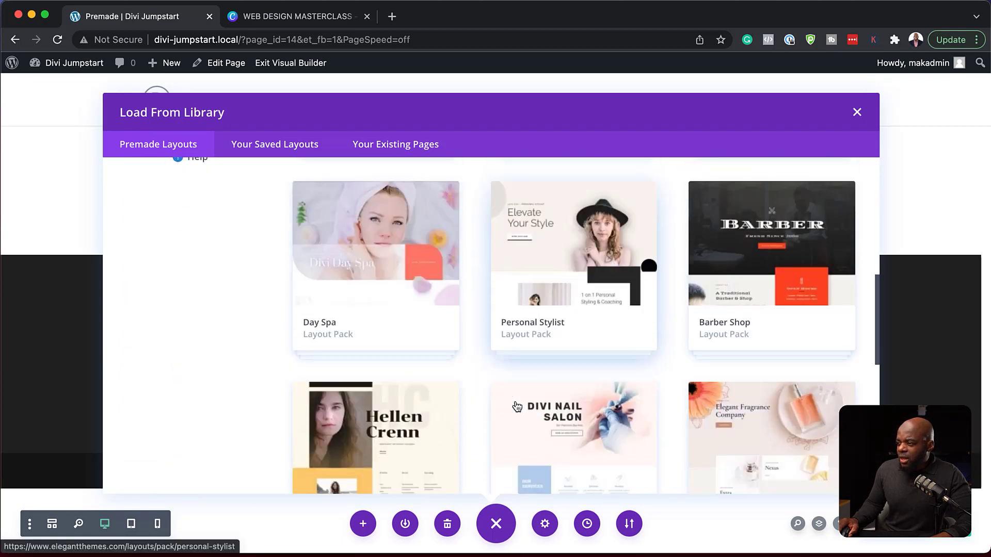
pyautogui.scroll(-6, 516, 406)
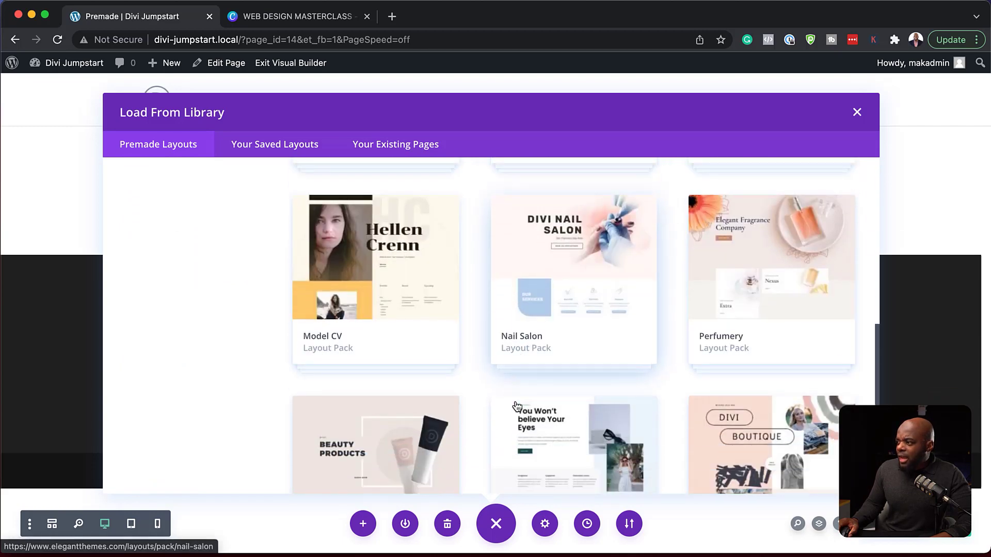
pyautogui.scroll(-3, 516, 406)
pyautogui.scroll(-2, 516, 406)
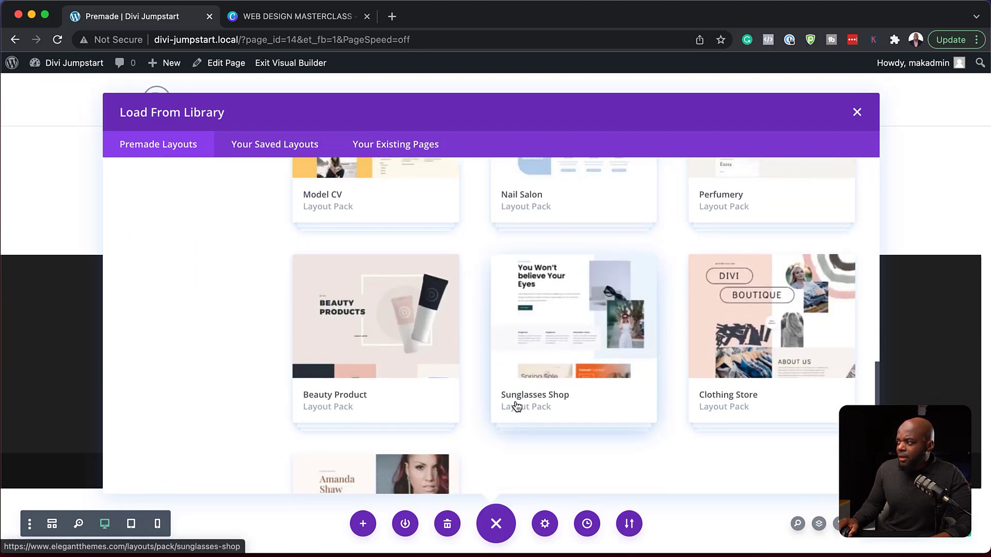
pyautogui.scroll(-3, 516, 406)
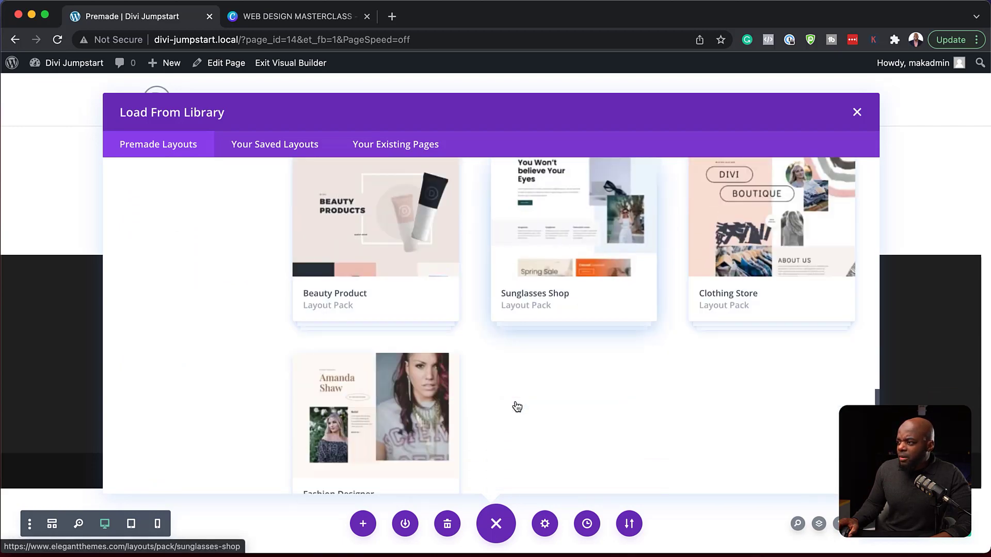
# Step: Open the Fashion Designer layout pack and look through its details
pyautogui.click(405, 400)
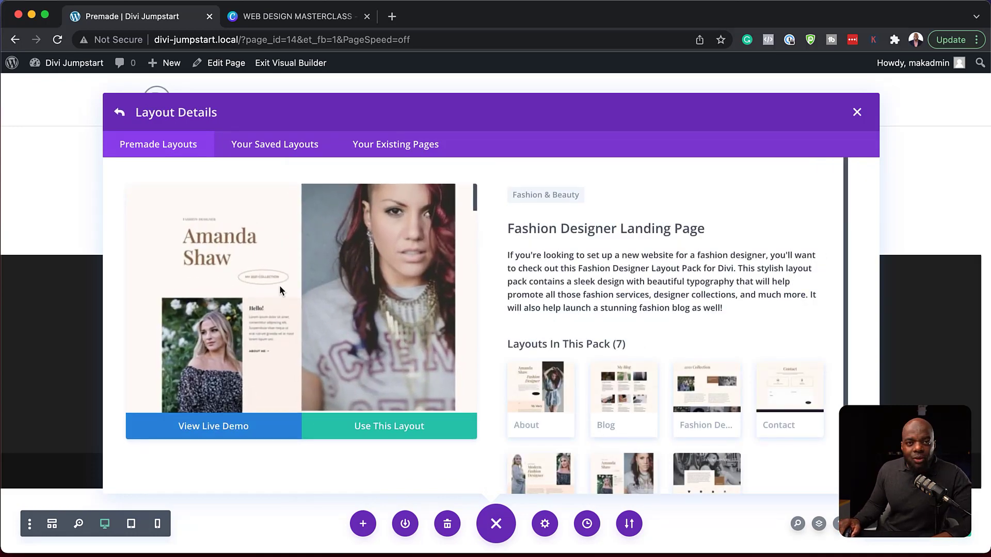
pyautogui.scroll(-5, 280, 285)
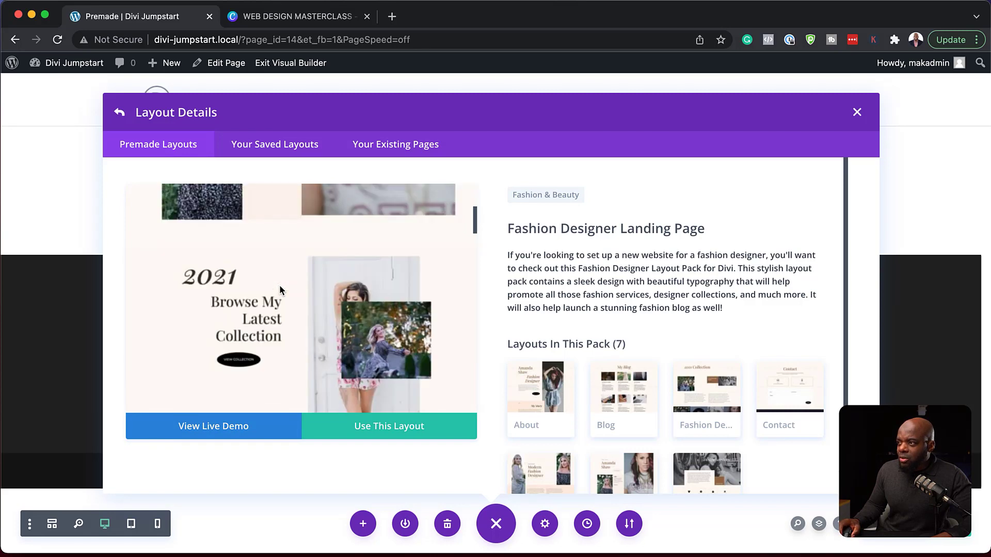
pyautogui.scroll(-3, 339, 300)
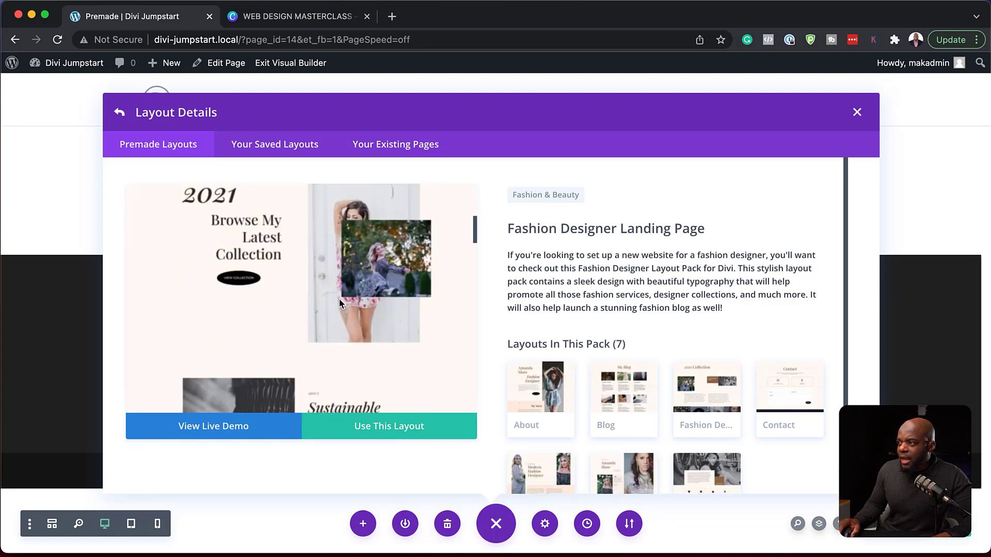
pyautogui.scroll(-10, 339, 299)
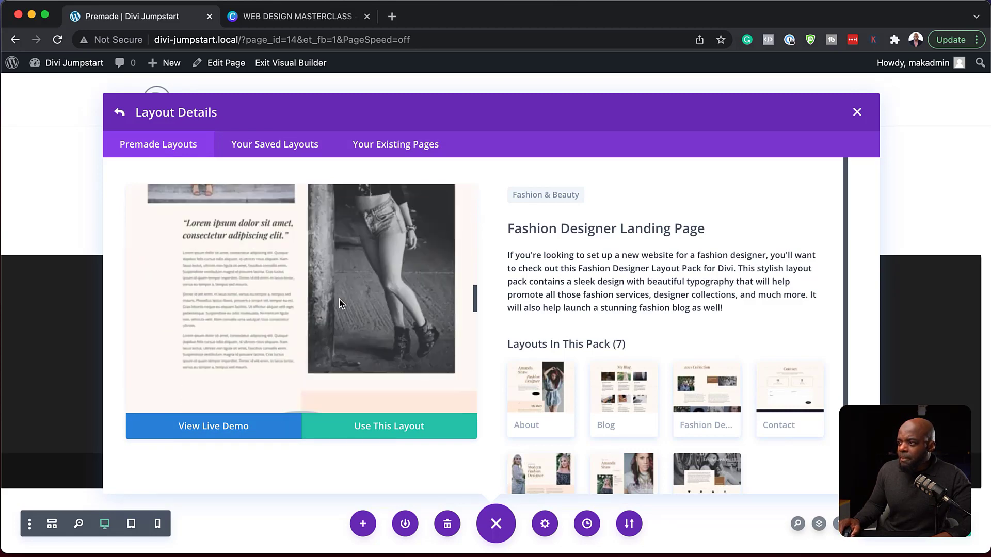
pyautogui.scroll(-5, 339, 299)
pyautogui.scroll(10, 339, 298)
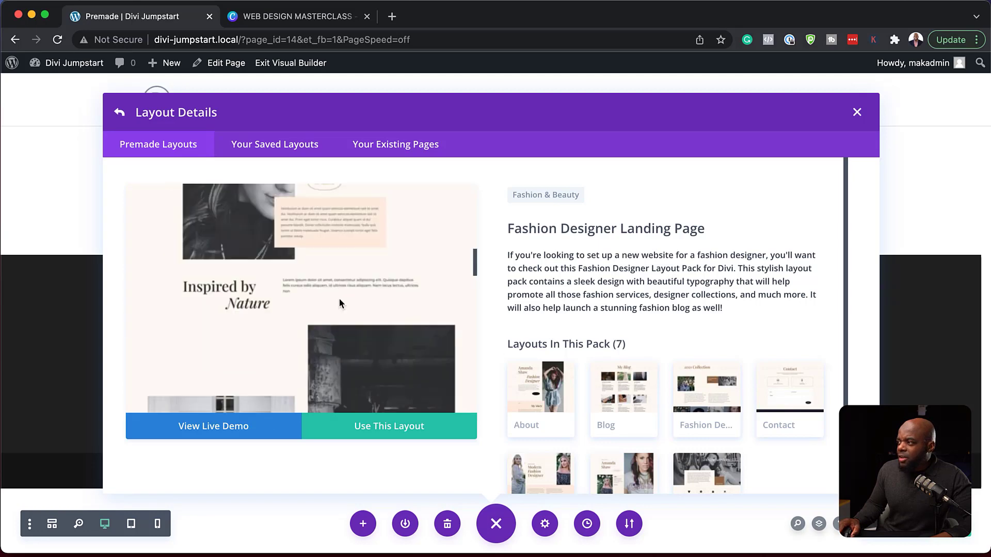
pyautogui.scroll(10, 339, 303)
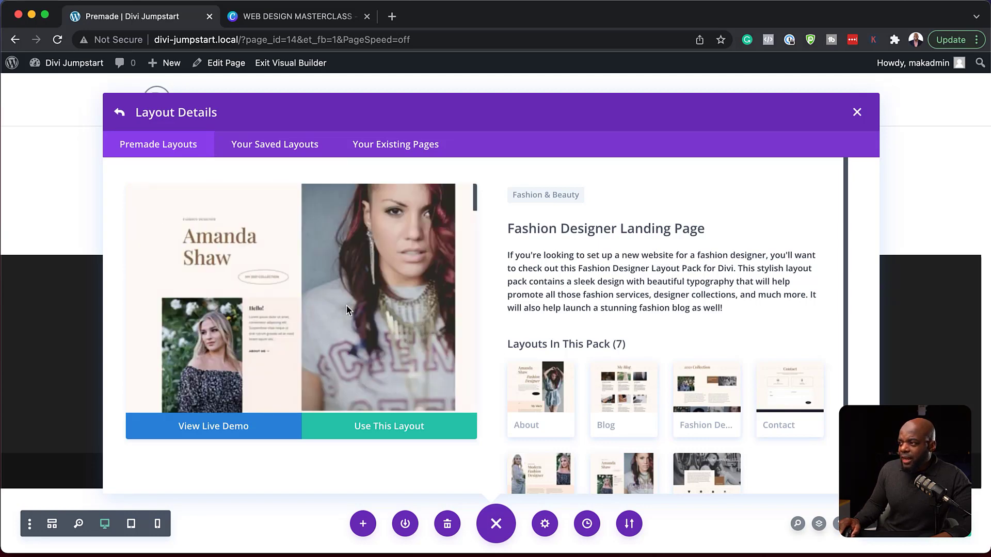
pyautogui.scroll(-2, 625, 390)
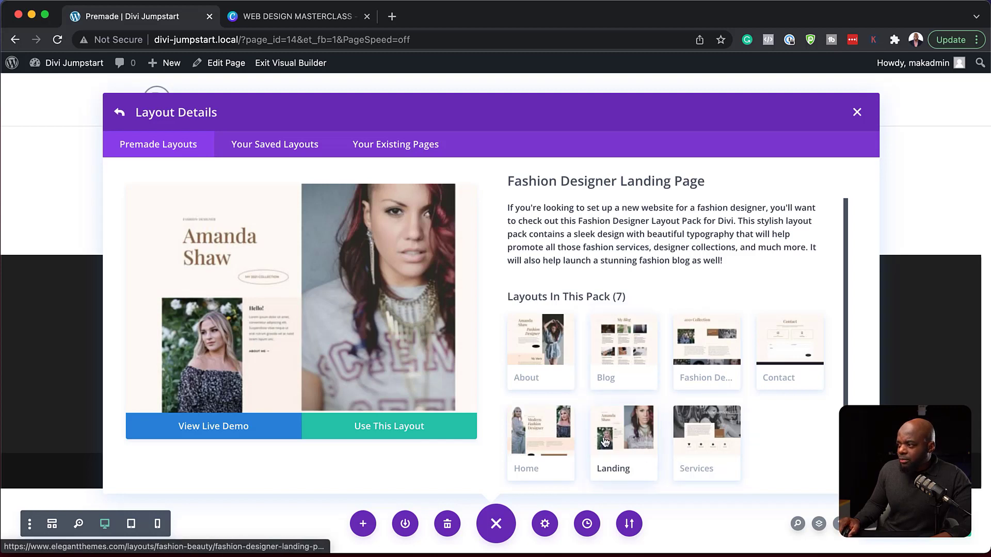
# Step: Preview the pack's Home Page layout and scroll through it
pyautogui.click(553, 445)
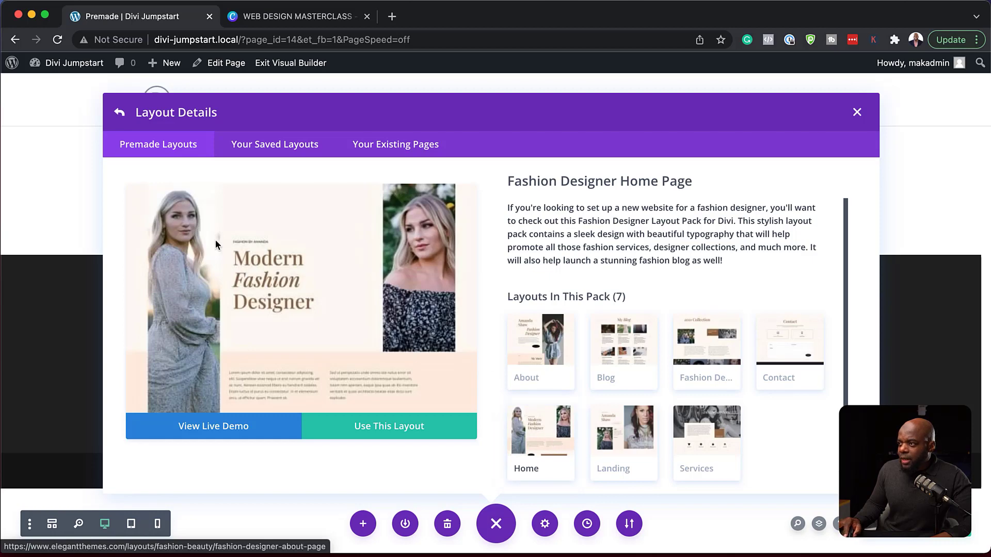
pyautogui.scroll(-5, 384, 288)
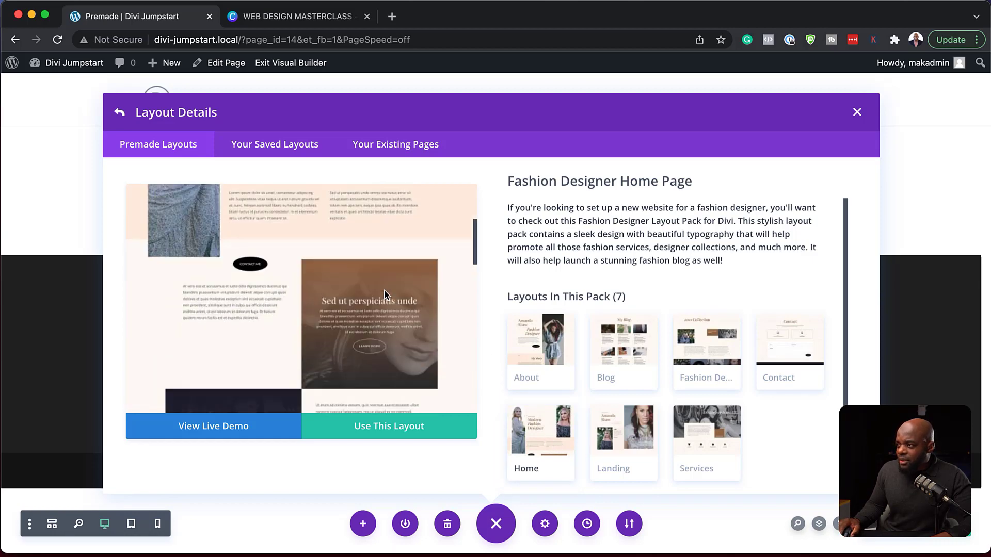
pyautogui.scroll(-5, 385, 290)
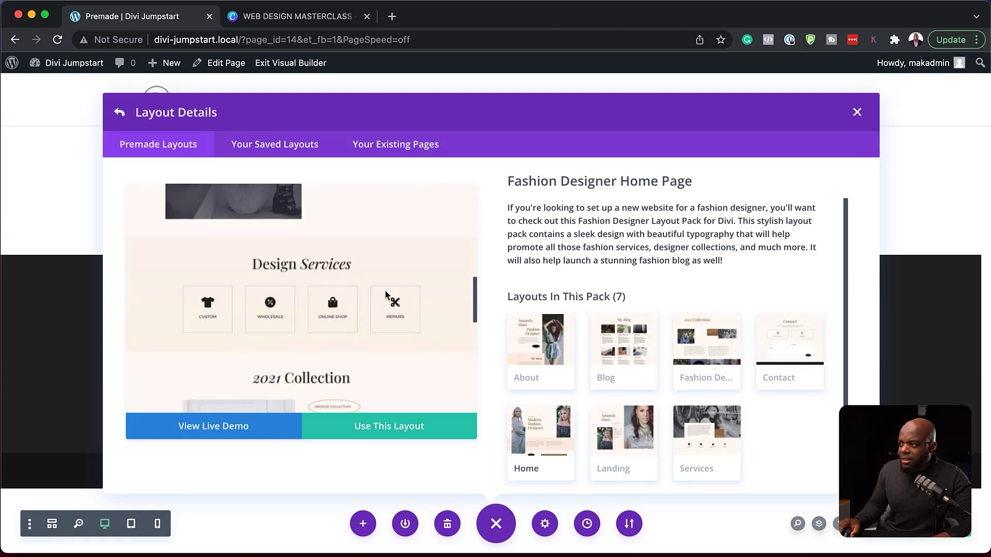
pyautogui.scroll(-10, 385, 289)
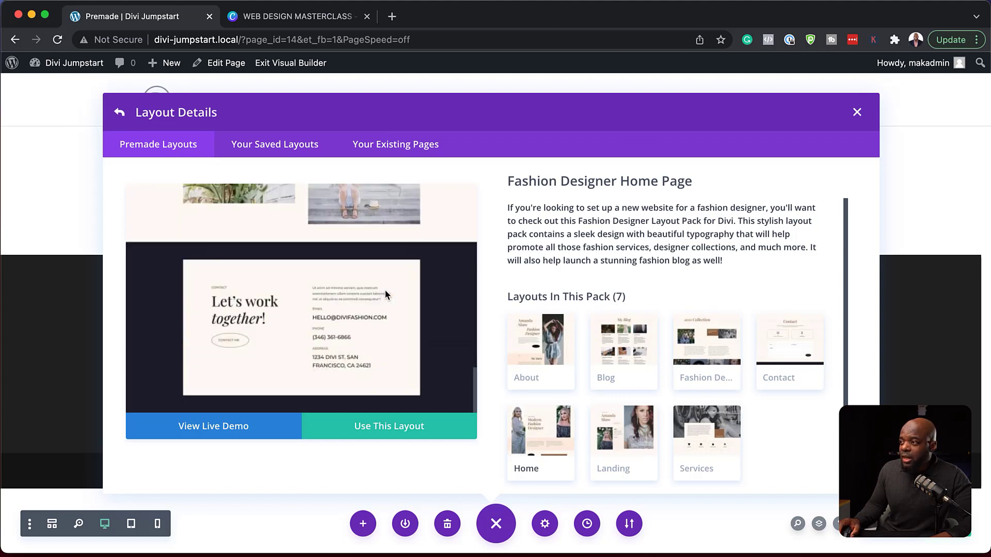
# Step: Apply the Fashion Designer Home Page layout to the Premade page
pyautogui.click(384, 431)
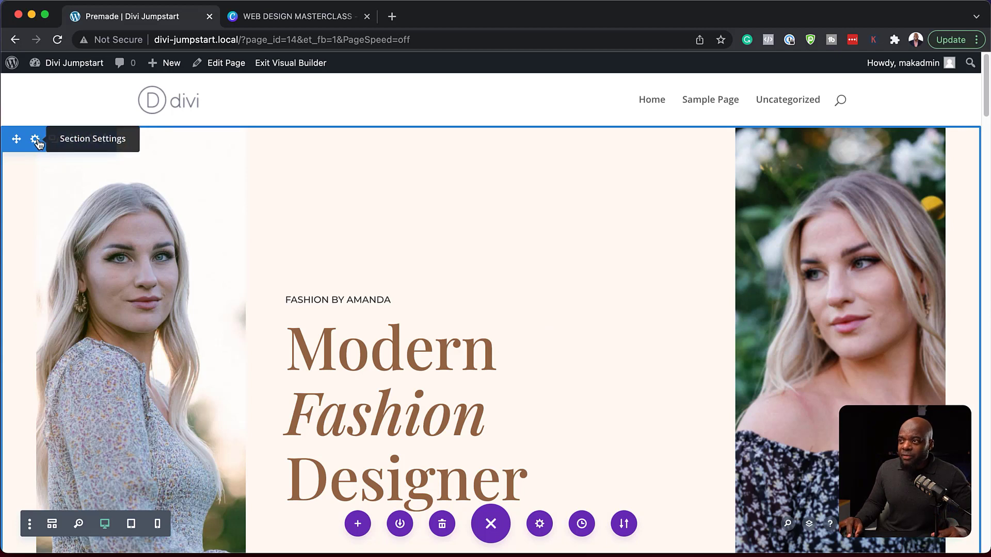
# Step: Open the hero section's Section Settings and dock them as a sidebar
pyautogui.click(35, 140)
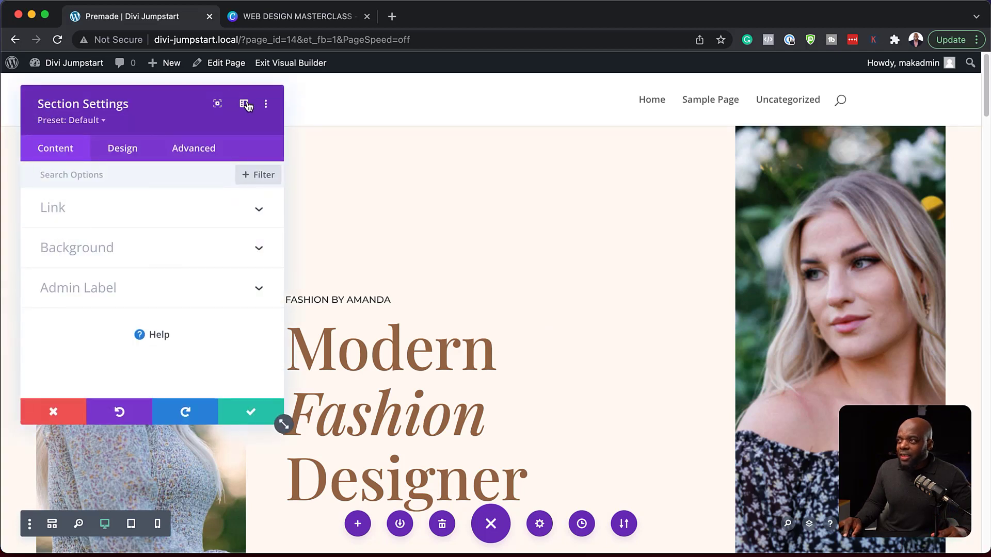
pyautogui.click(245, 105)
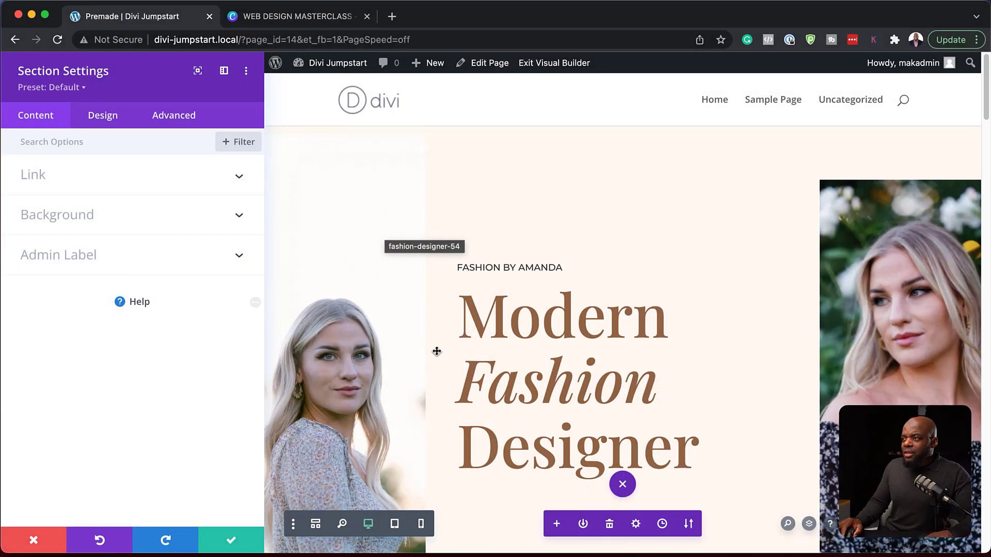
pyautogui.scroll(-10, 437, 351)
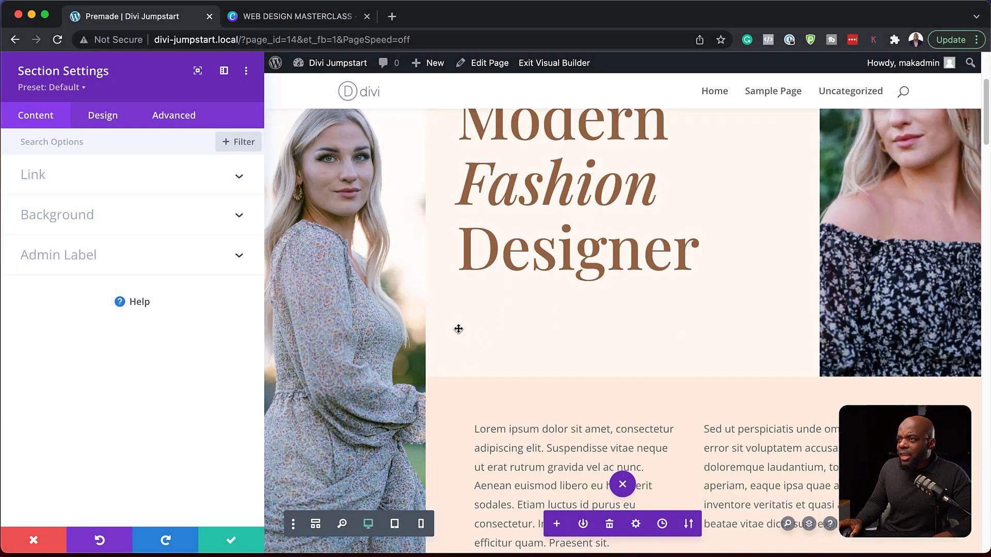
pyautogui.scroll(10, 411, 304)
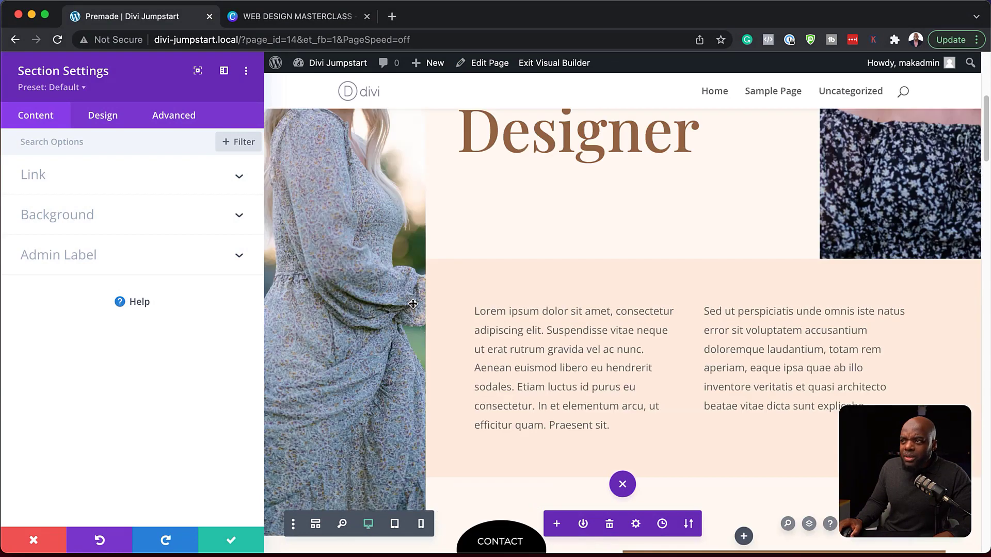
# Step: Filter the Section Settings to show only Modified Styles
pyautogui.click(247, 71)
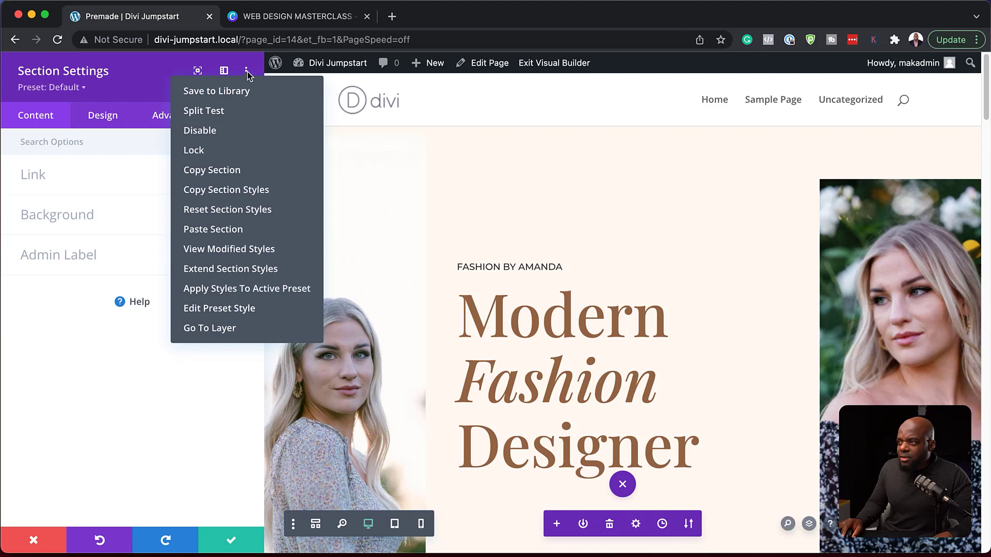
pyautogui.click(226, 249)
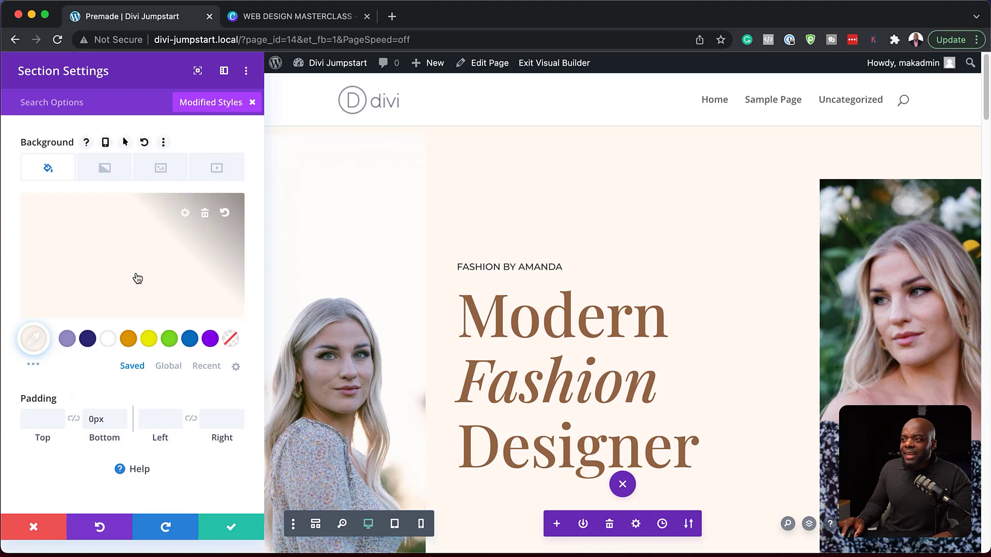
pyautogui.moveTo(180, 256)
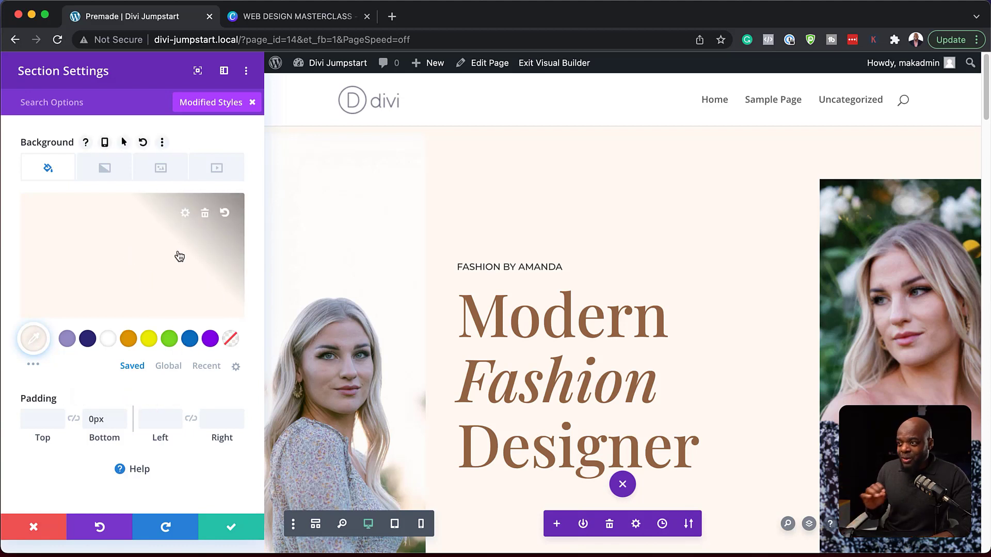
# Step: Set the section background to light lavender #d0d4ef and save
pyautogui.click(67, 339)
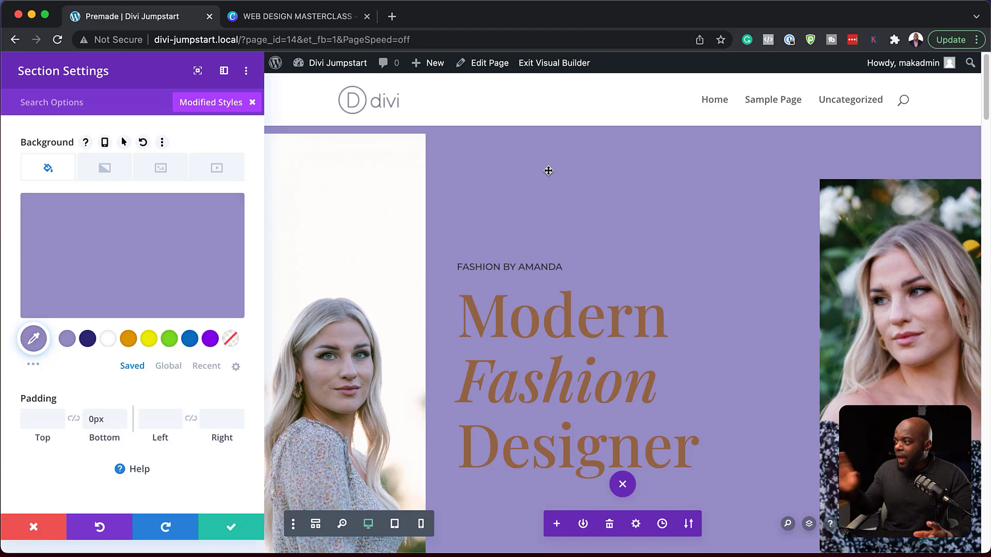
pyautogui.click(187, 230)
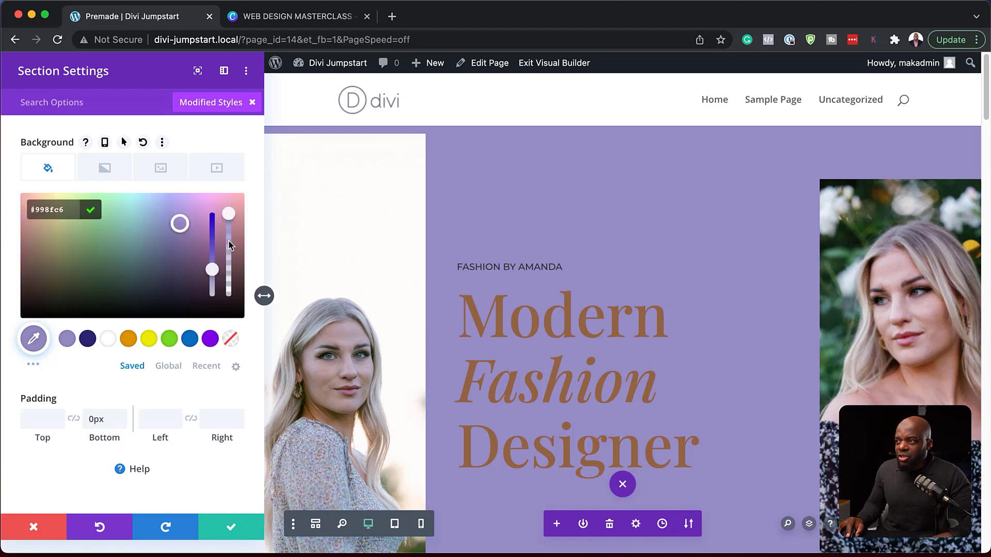
pyautogui.moveTo(212, 273); pyautogui.dragTo(211, 288)
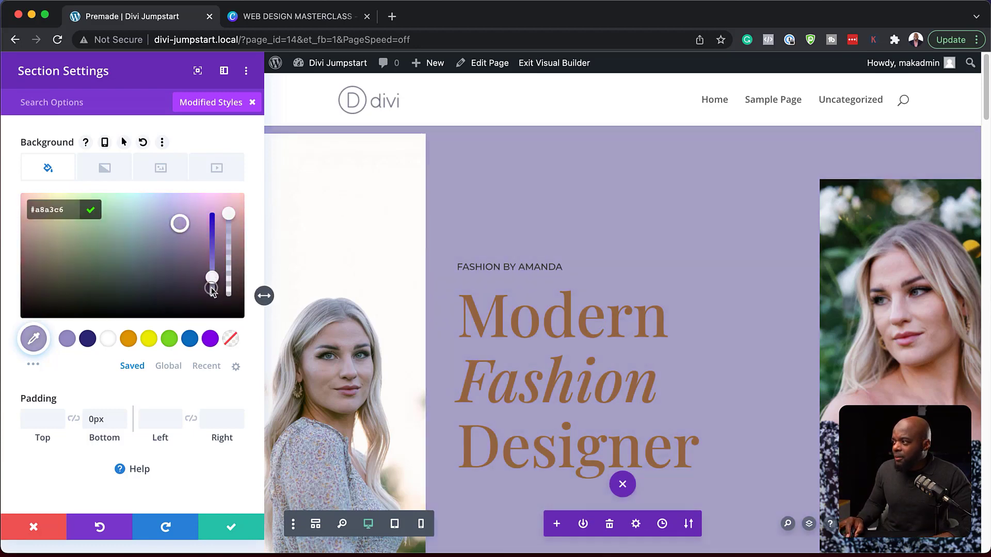
pyautogui.moveTo(179, 223); pyautogui.dragTo(169, 203)
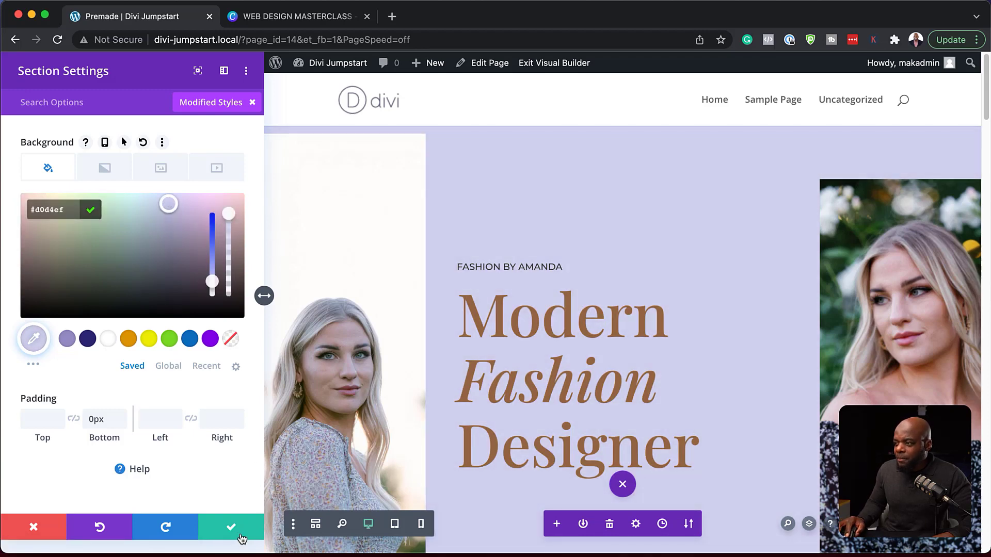
pyautogui.click(233, 532)
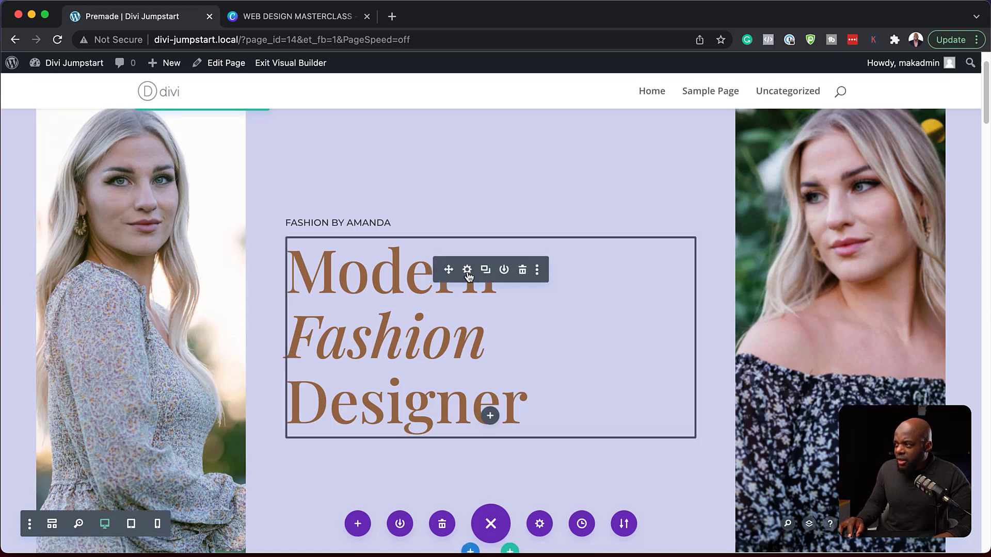
# Step: Set the heading text colour to navy #302c77 and save
pyautogui.click(467, 270)
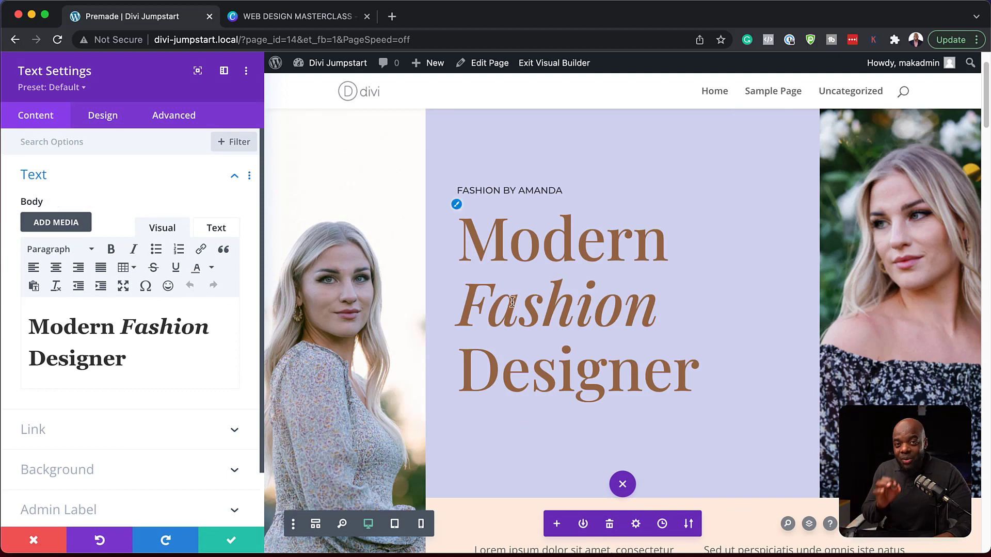
pyautogui.click(457, 205)
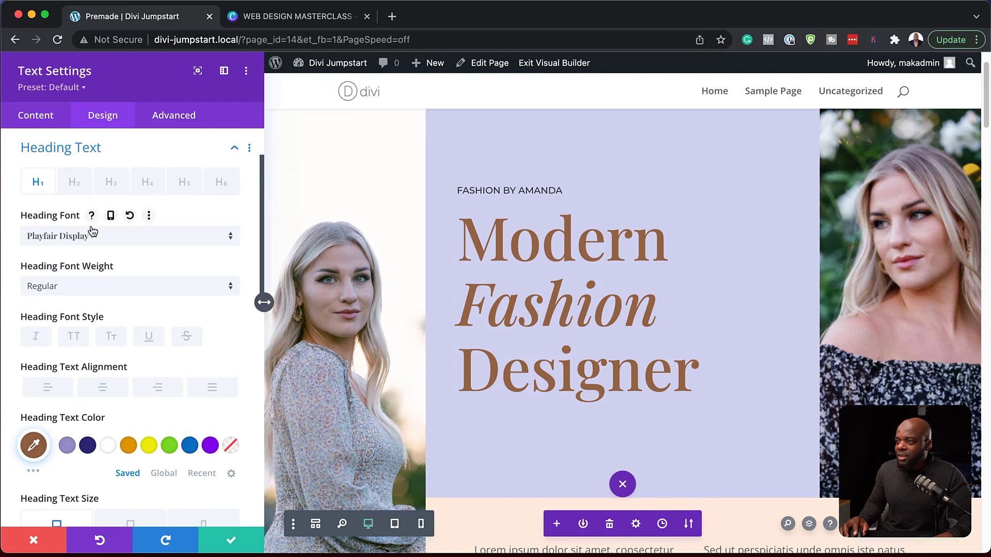
pyautogui.click(87, 446)
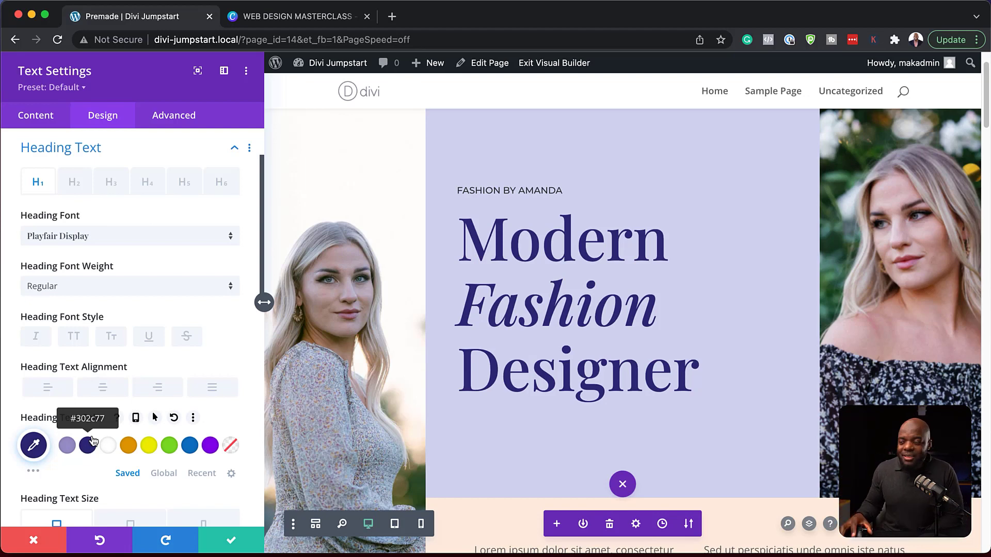
pyautogui.click(231, 540)
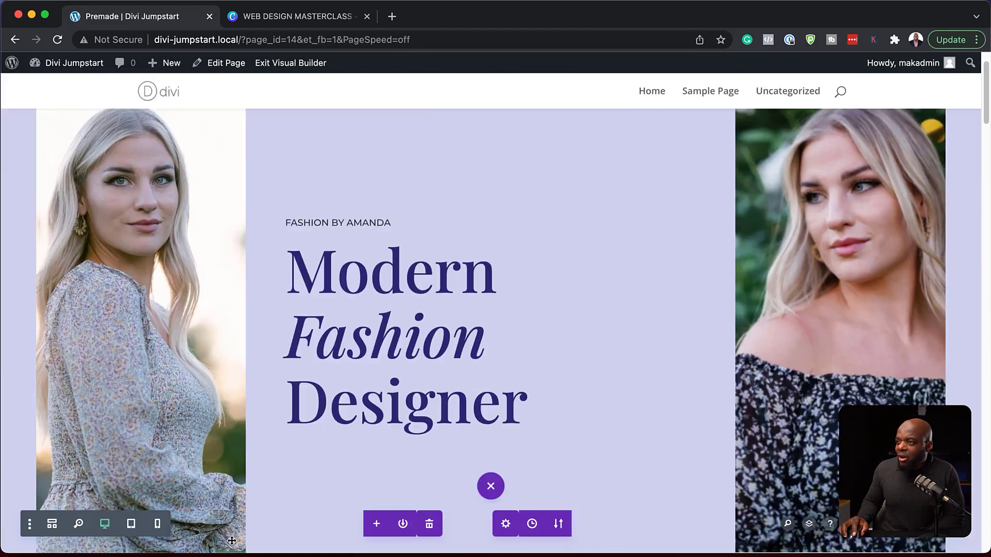
# Step: Change the heading to 'Modern Fashion Design By' followed by the designer's name
pyautogui.scroll(-3, 573, 307)
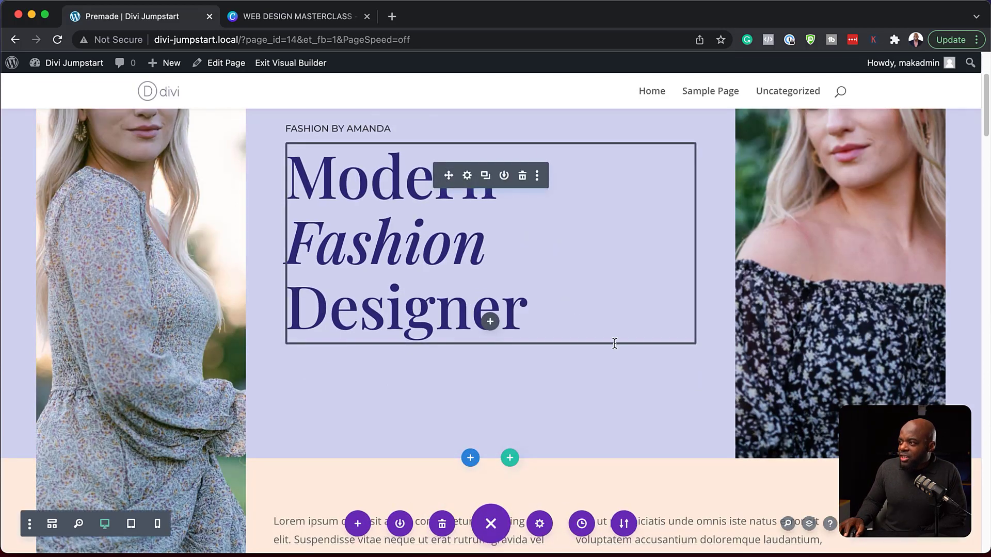
pyautogui.click(470, 177)
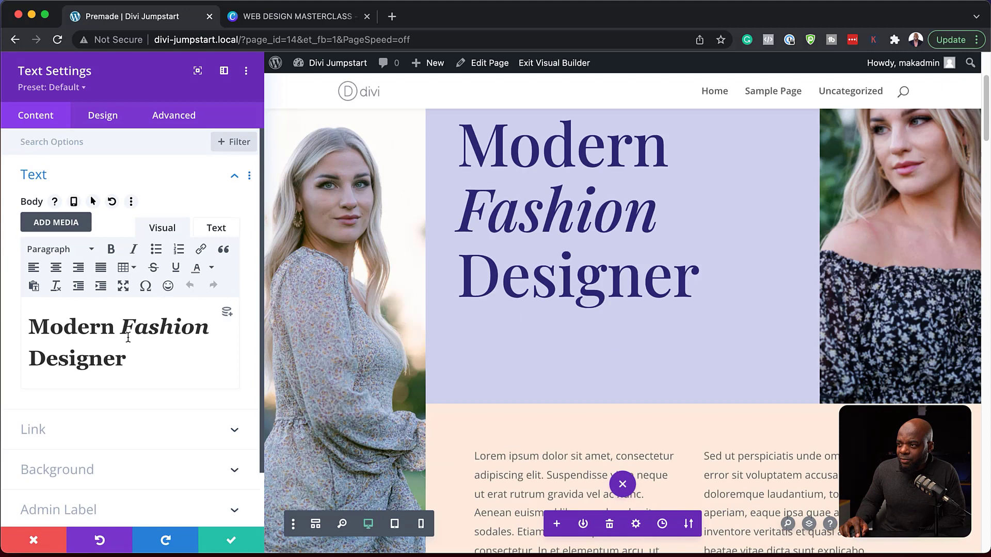
pyautogui.click(208, 360)
pyautogui.write('By Mak')
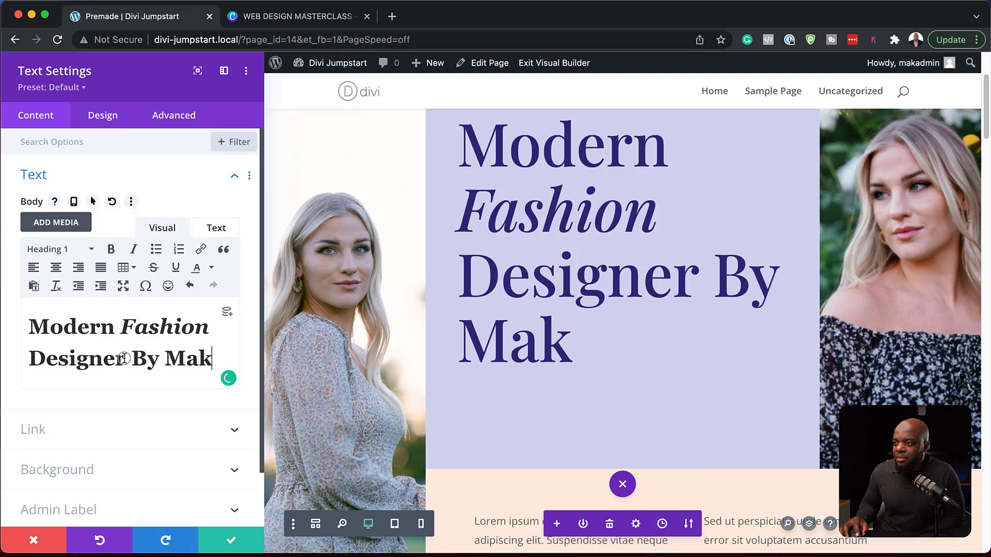
pyautogui.press('BackSpace')
pyautogui.press('BackSpace')
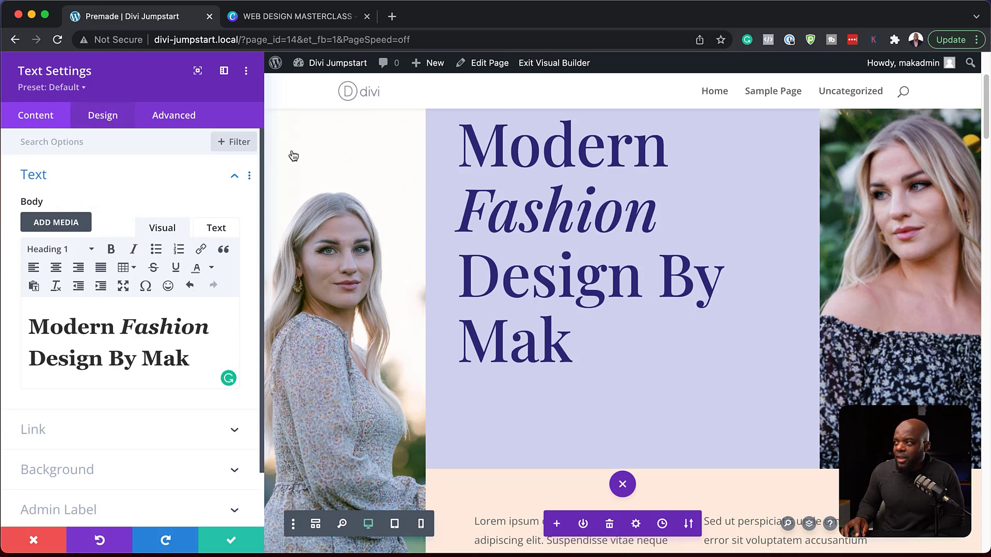
# Step: Shrink the heading text size from 90px to 69px
pyautogui.scroll(3, 489, 229)
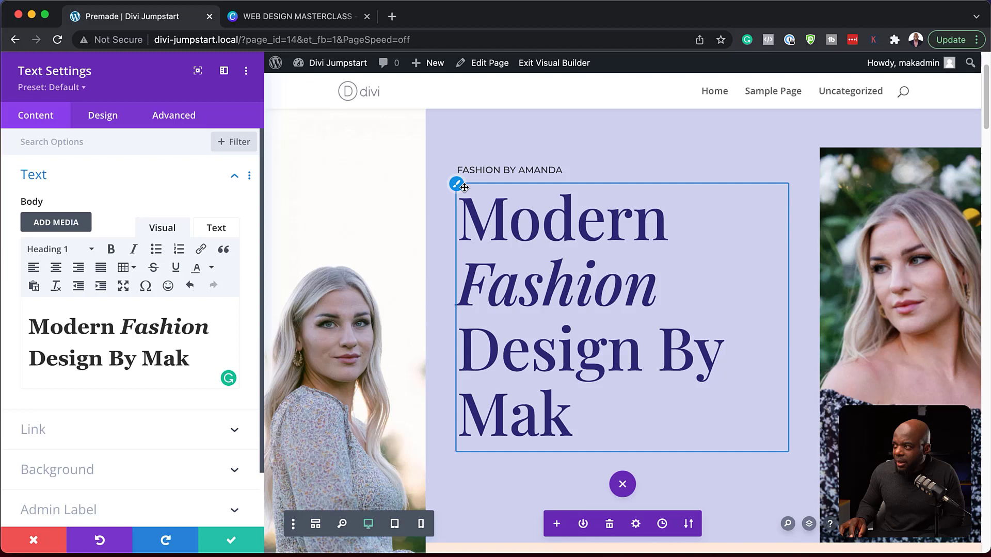
pyautogui.click(457, 184)
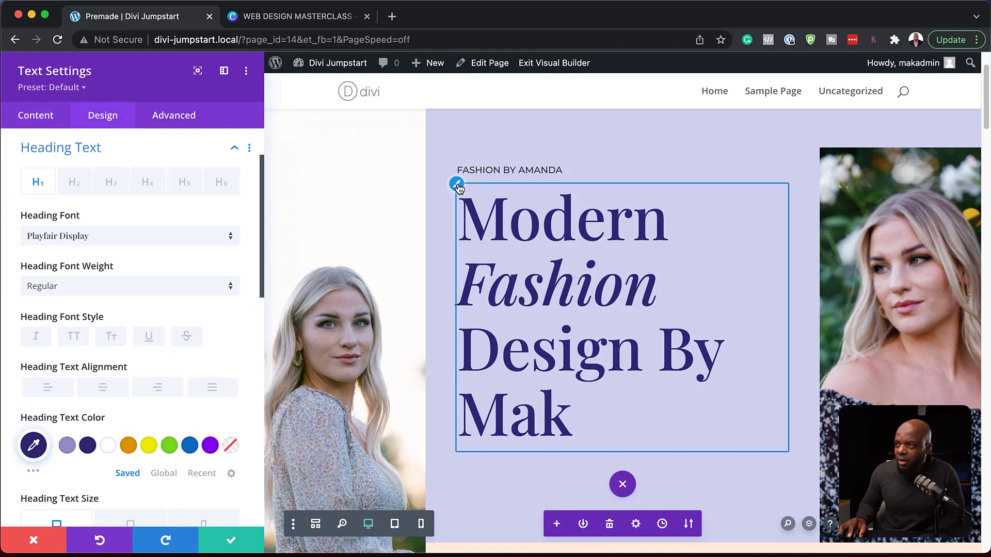
pyautogui.scroll(-5, 177, 352)
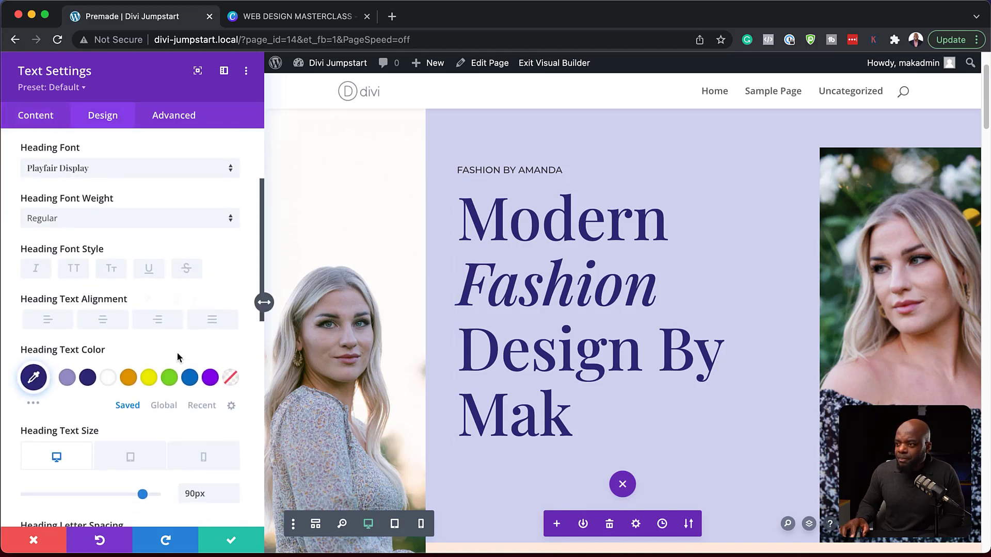
pyautogui.moveTo(141, 440); pyautogui.dragTo(116, 442)
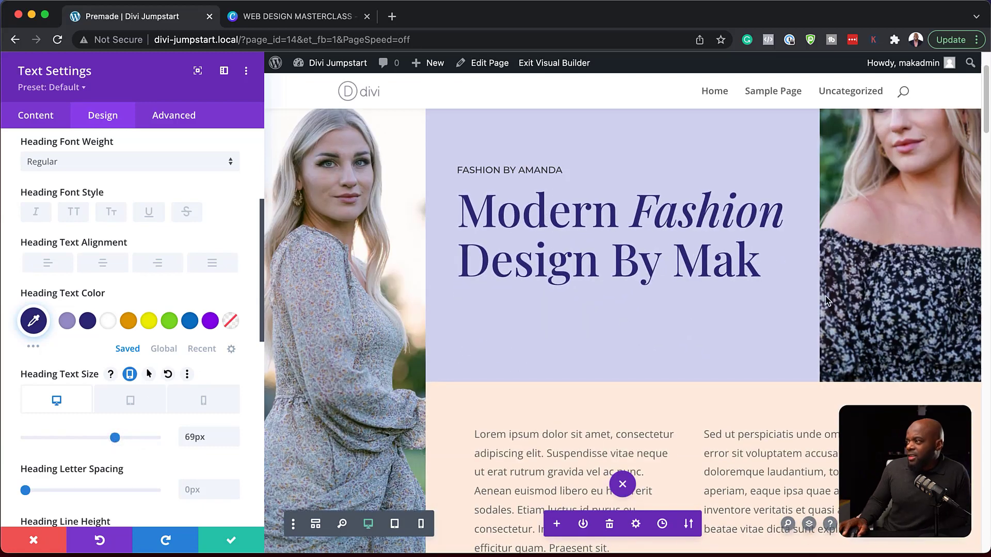
pyautogui.scroll(3, 748, 312)
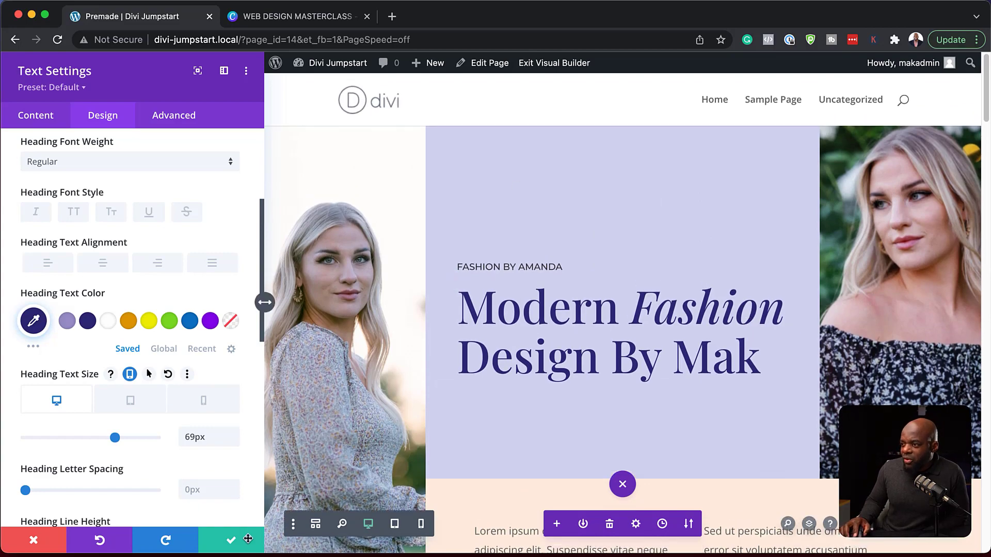
pyautogui.click(229, 544)
pyautogui.scroll(-5, 546, 292)
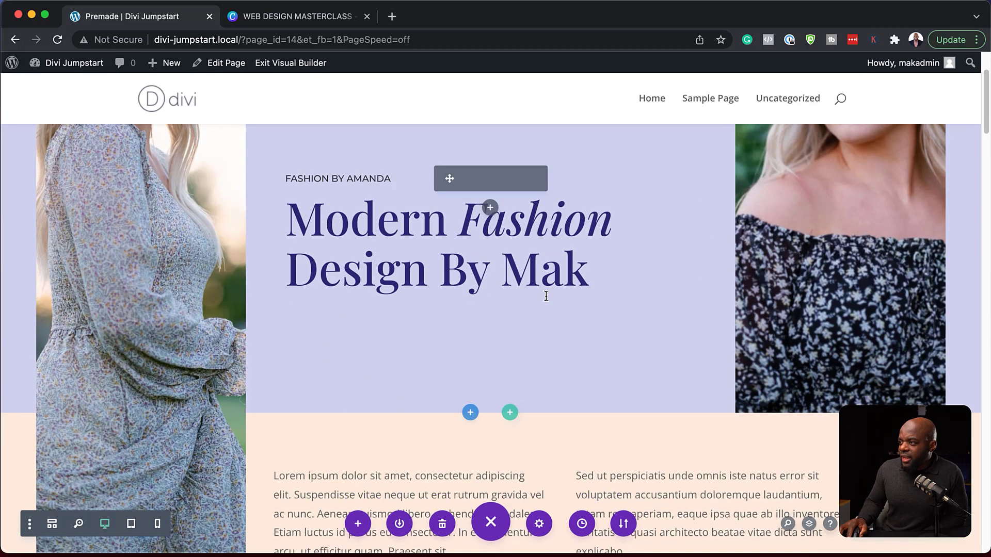
pyautogui.scroll(3, 491, 278)
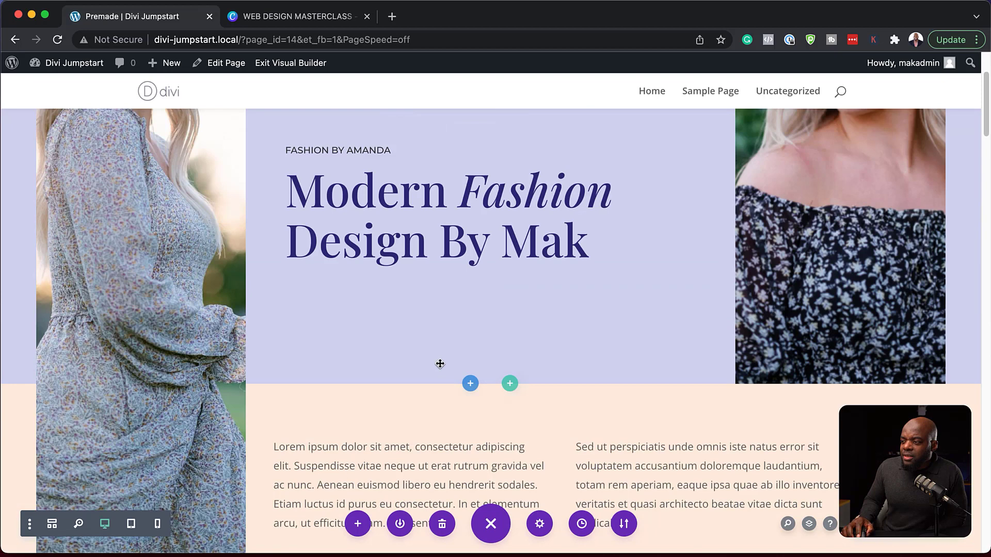
pyautogui.scroll(3, 414, 323)
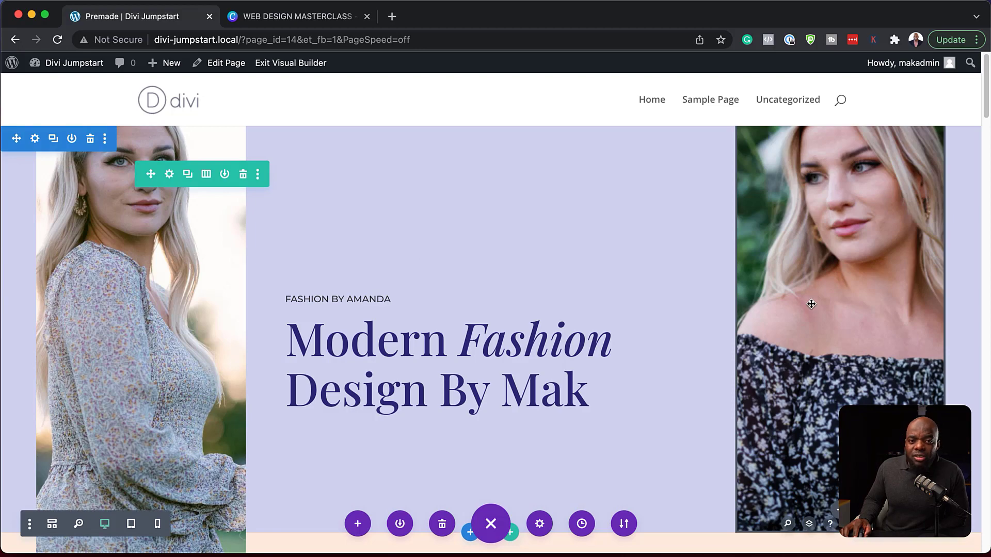
pyautogui.scroll(-10, 486, 387)
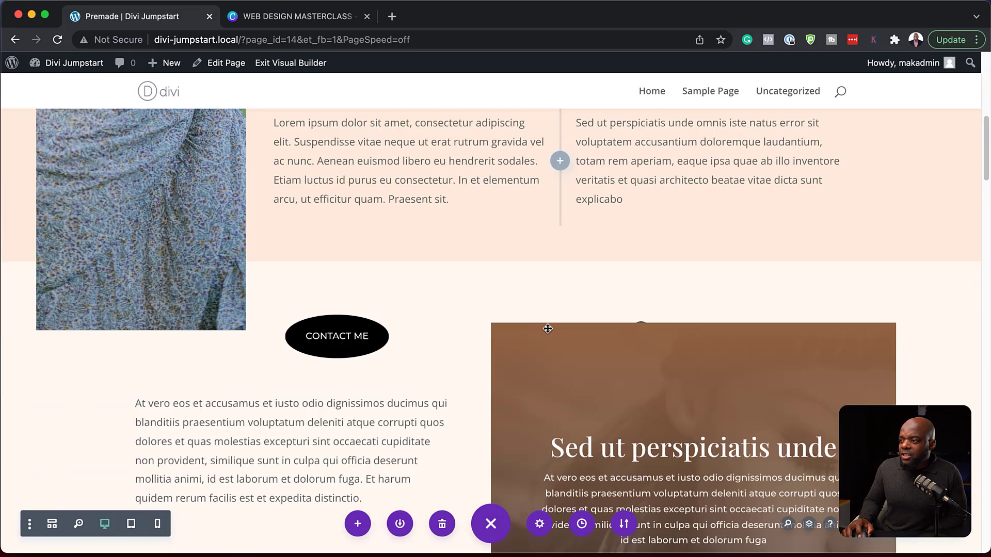
pyautogui.scroll(-4, 547, 328)
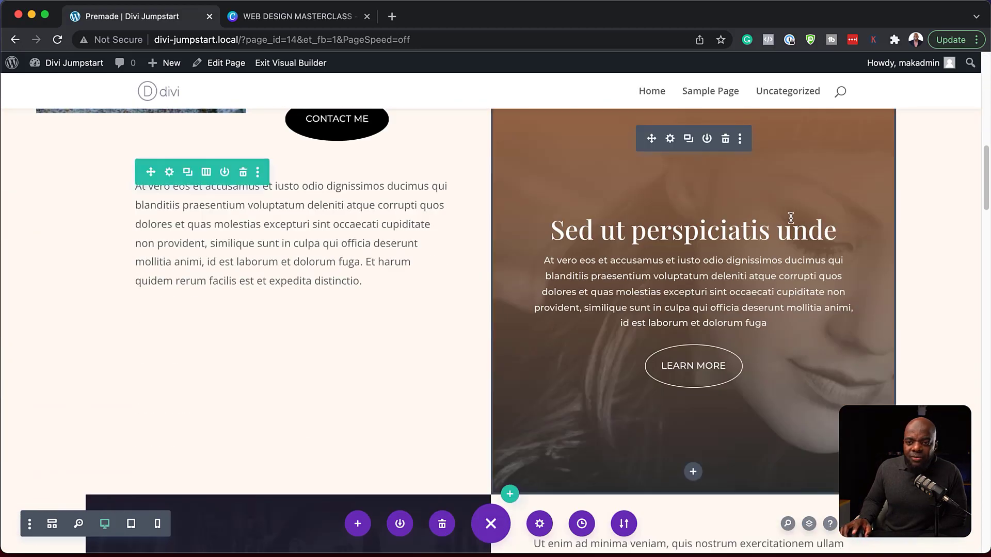
pyautogui.scroll(-6, 641, 308)
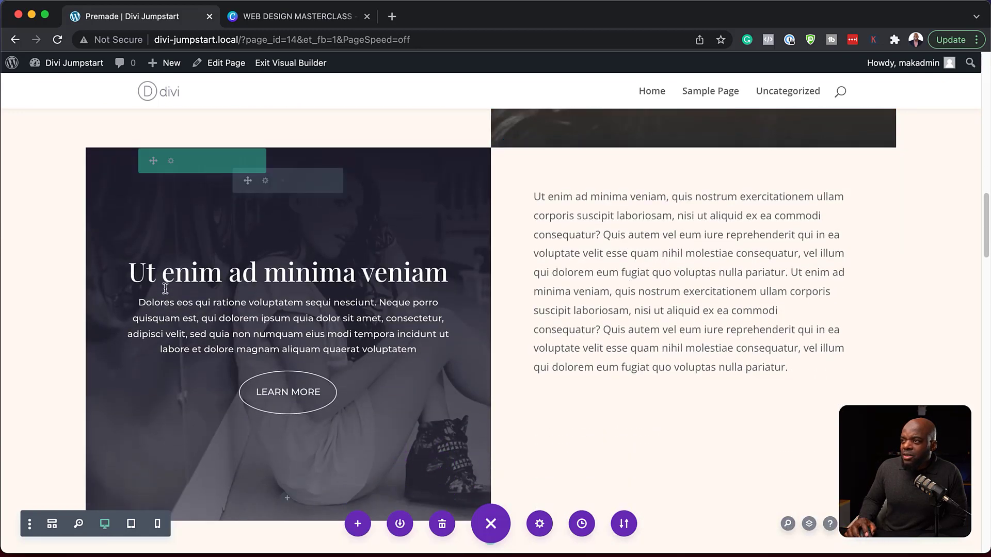
pyautogui.scroll(4, 395, 229)
pyautogui.scroll(15, 396, 229)
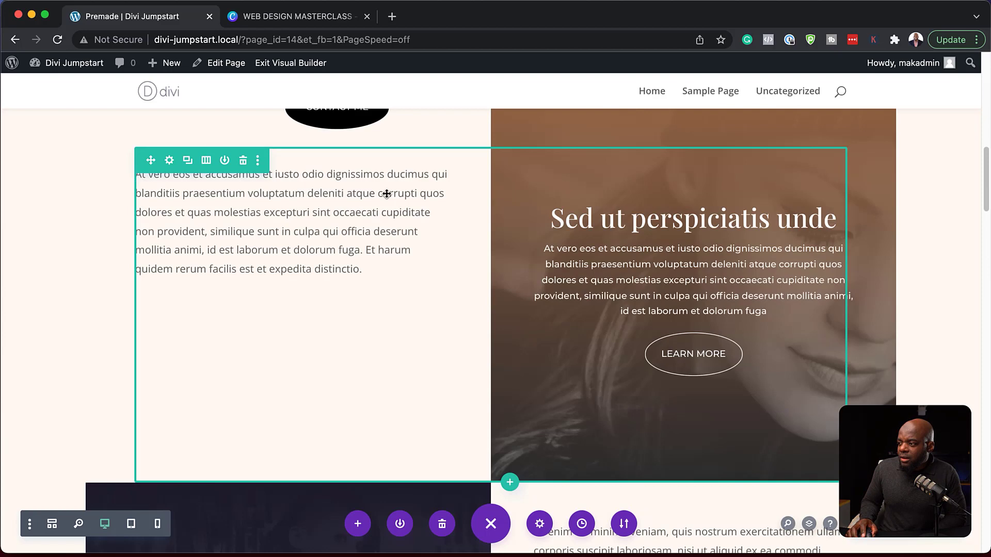
pyautogui.scroll(2, 580, 297)
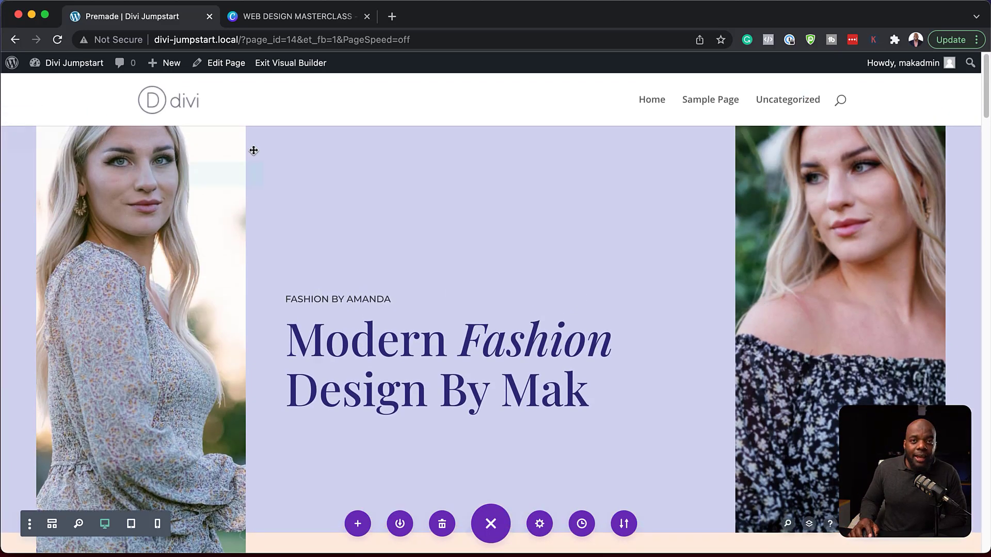
pyautogui.moveTo(253, 150)
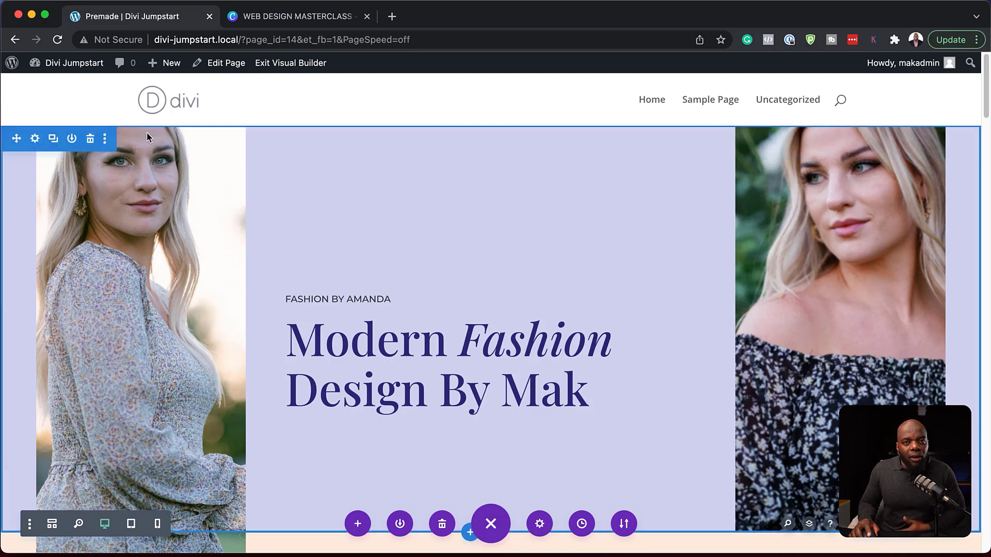